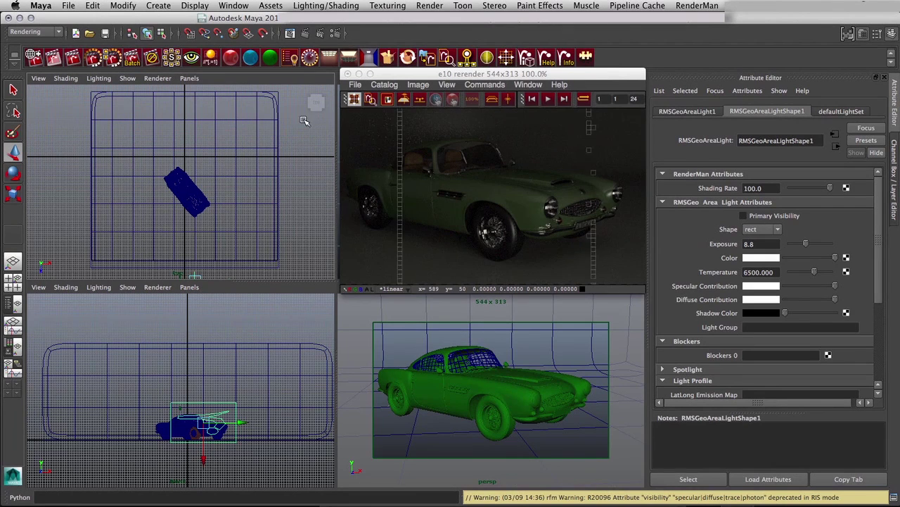
Create a second RenderMan area light, RMSGeoAreaLightShape2, from the shelf.
{"action": "left_click", "coordinate": [328, 59]}
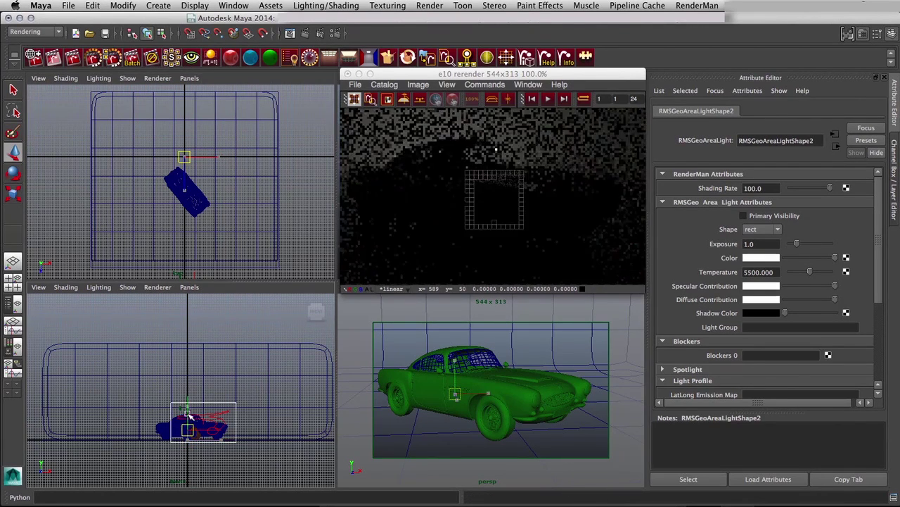
Raise the new area light, center it over the car, and set its exposure to 11.
{"action": "left_click_drag", "start_coordinate": [188, 431], "coordinate": [188, 392]}
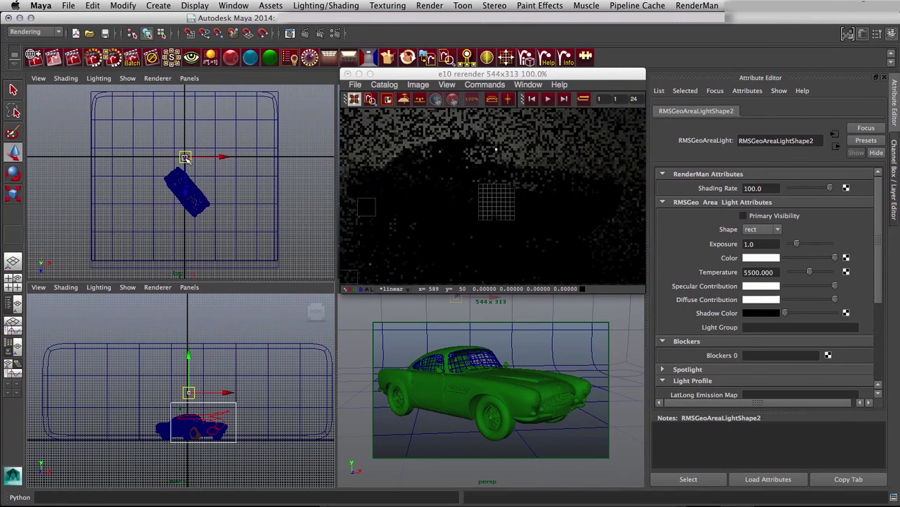
{"action": "left_click_drag", "start_coordinate": [187, 173], "coordinate": [183, 196]}
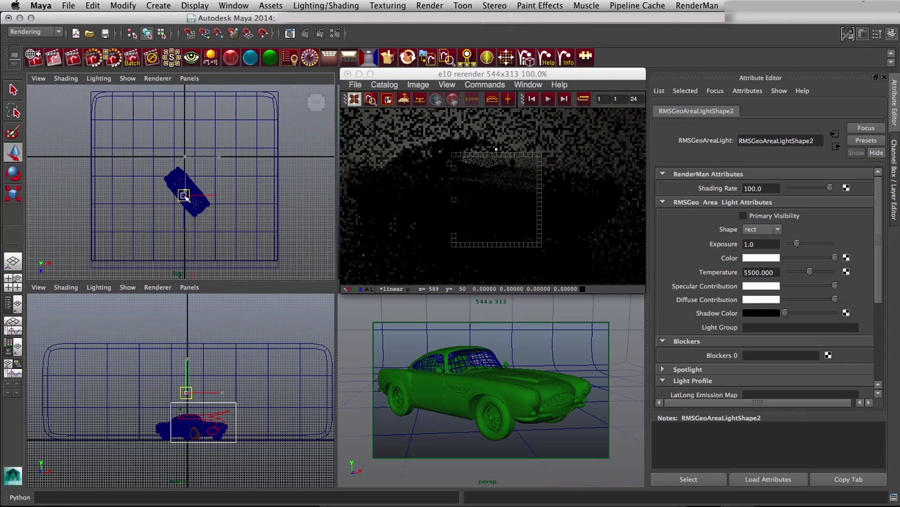
{"action": "left_click", "coordinate": [750, 243]}
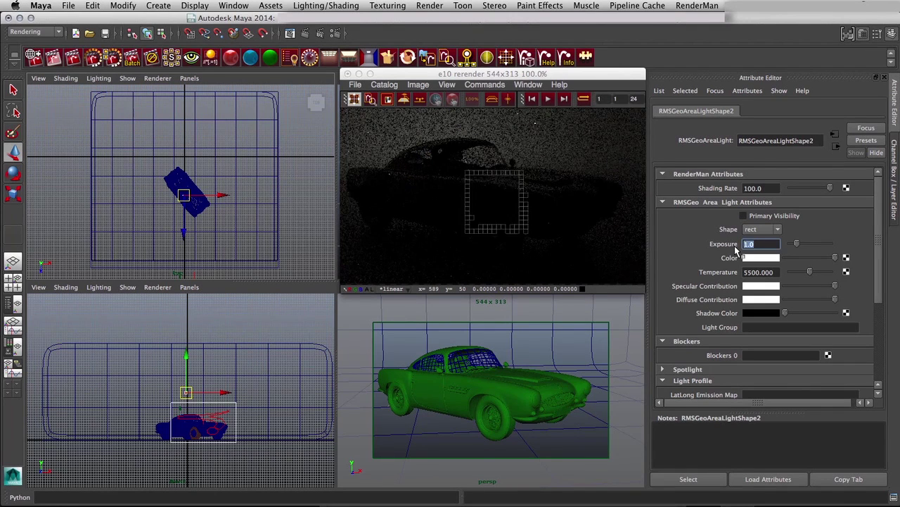
{"action": "type", "text": "11"}
{"action": "key", "text": "Return"}
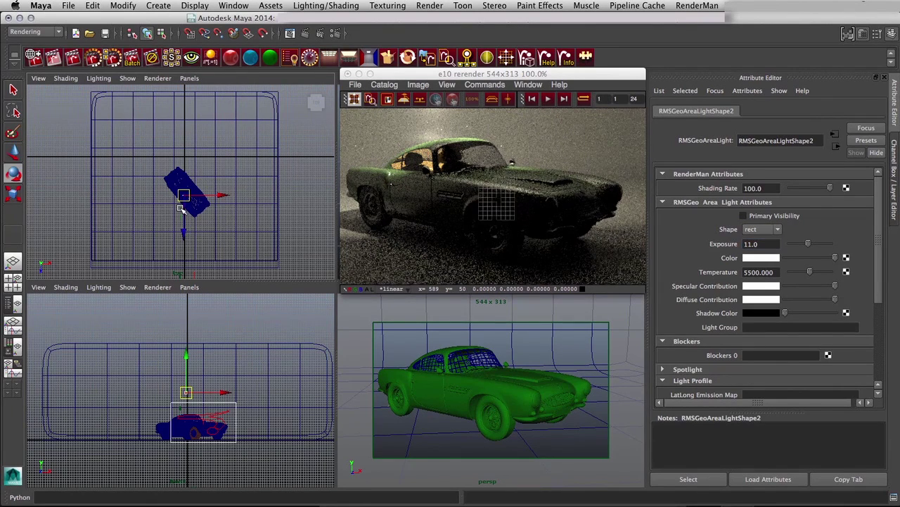
Rotate the area light in the top view to change how it lights the car's side.
{"action": "key", "text": "e"}
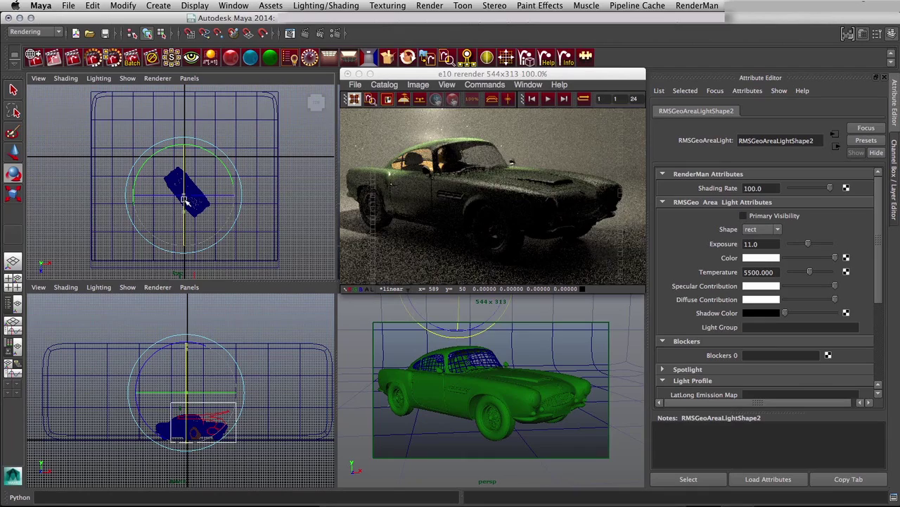
{"action": "left_click_drag", "start_coordinate": [184, 201], "coordinate": [185, 145]}
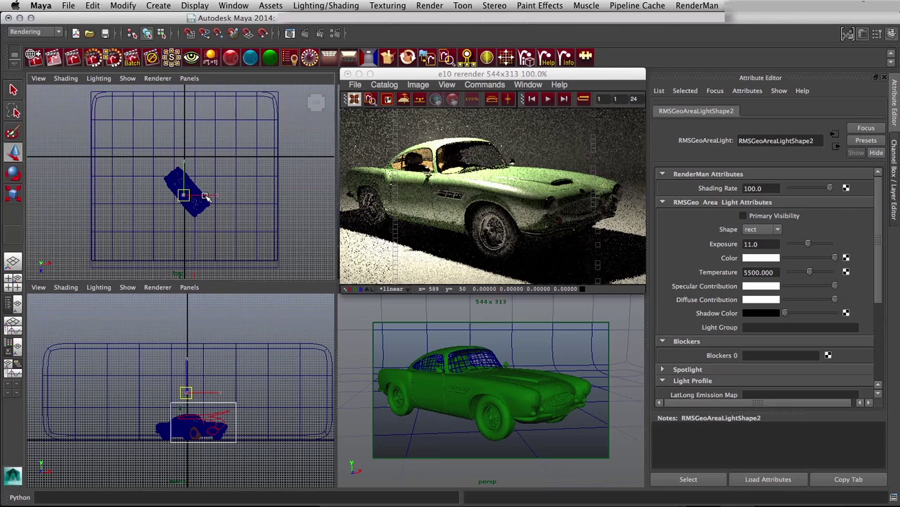
{"action": "left_click", "coordinate": [218, 198]}
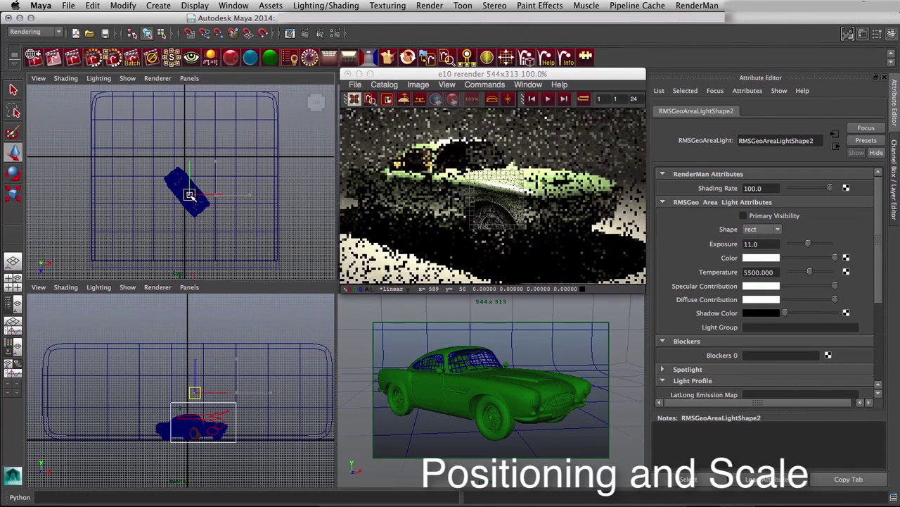
Nudge the area light left, scale it up, and rotate it diagonally over the car.
{"action": "left_click_drag", "start_coordinate": [190, 197], "coordinate": [186, 192]}
{"action": "key", "text": "r"}
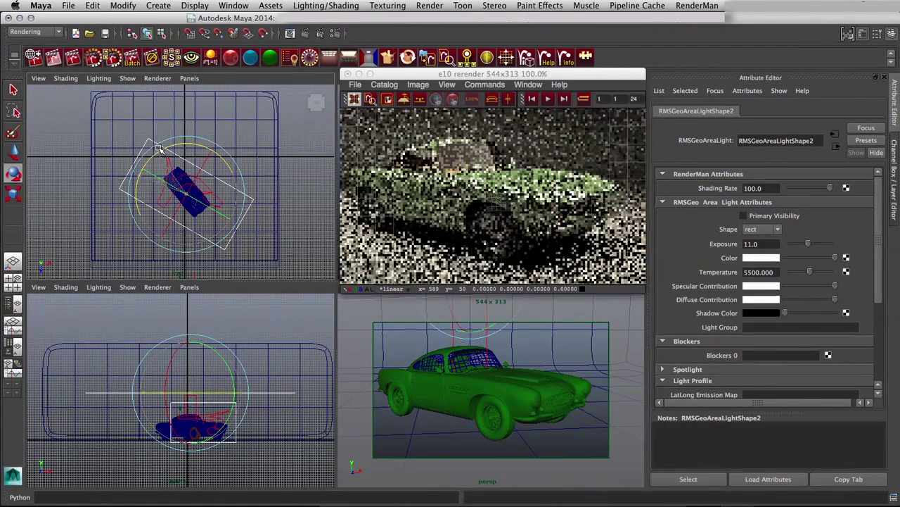
{"action": "left_click_drag", "start_coordinate": [161, 146], "coordinate": [167, 143]}
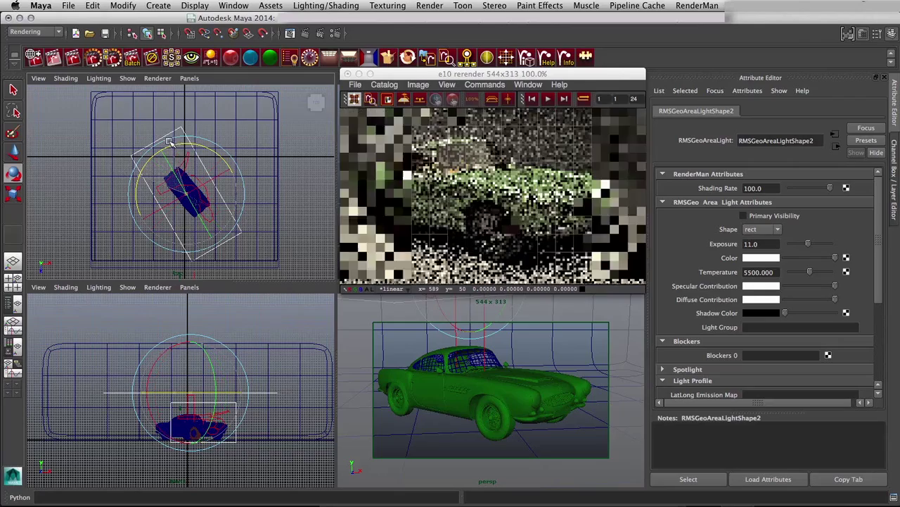
{"action": "left_click_drag", "start_coordinate": [169, 140], "coordinate": [165, 143]}
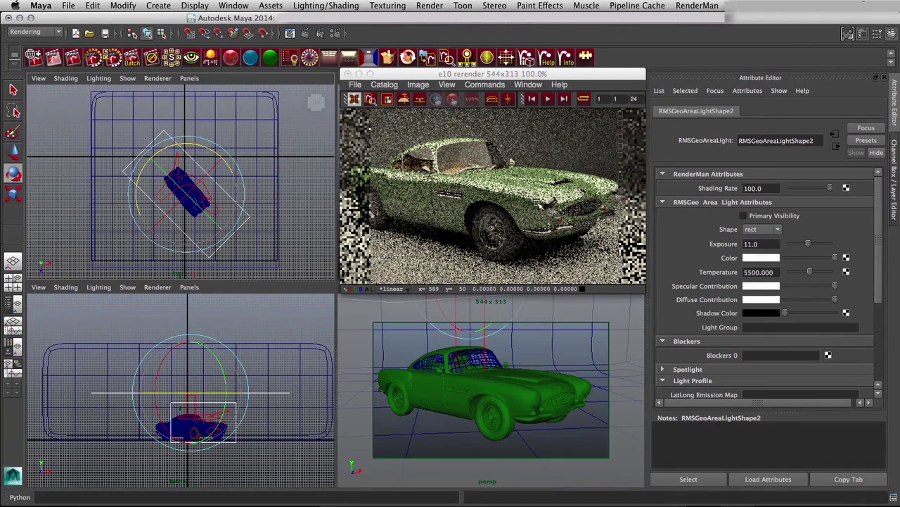
Set the area light's exposure to 12 and temperature to 7500.
{"action": "double_click", "coordinate": [752, 244]}
{"action": "type", "text": "12"}
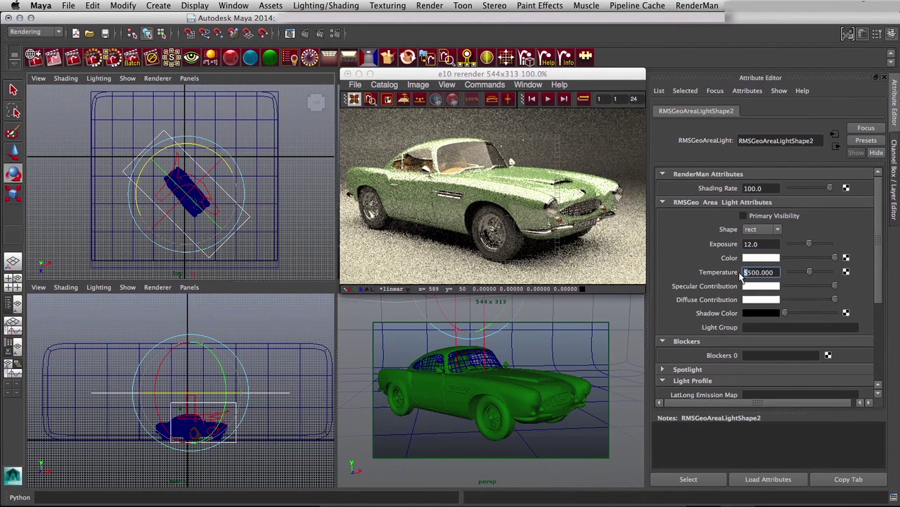
{"action": "key", "text": "Return"}
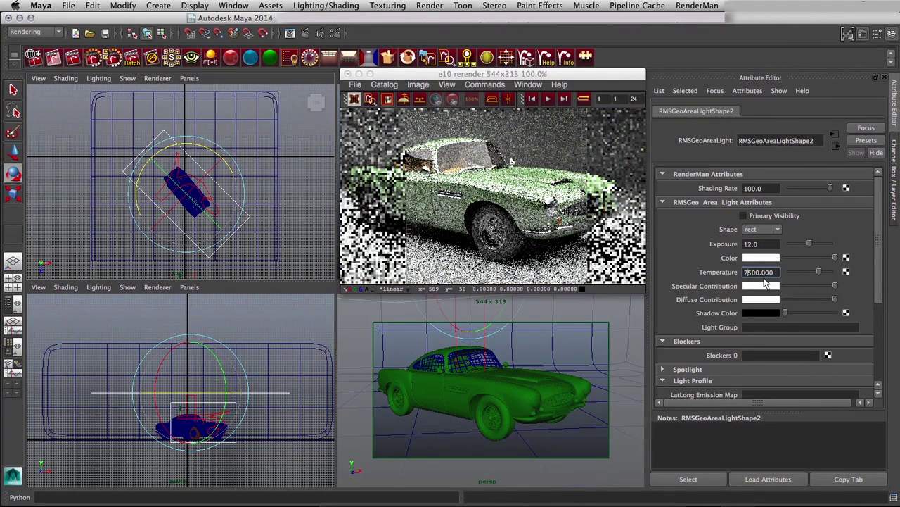
{"action": "scroll", "coordinate": [690, 339], "scroll_direction": "down", "scroll_amount": 4}
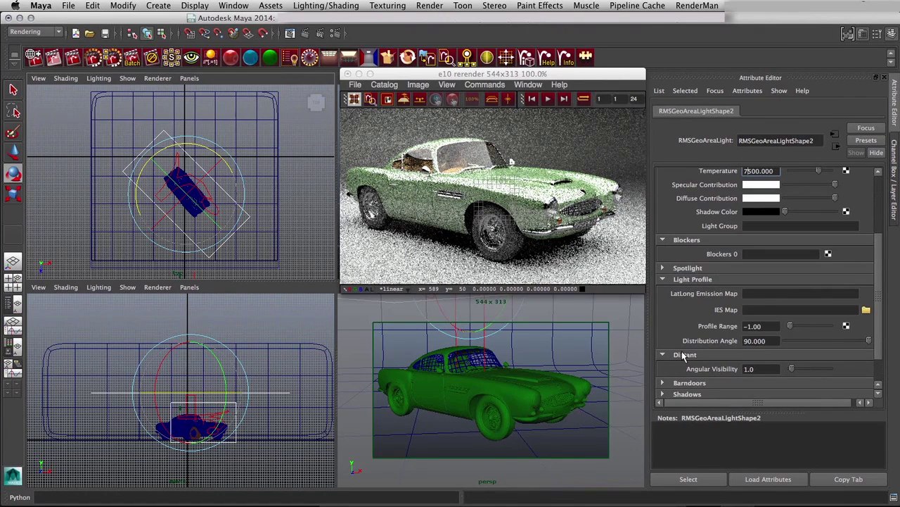
{"action": "left_click_drag", "start_coordinate": [764, 344], "coordinate": [746, 342]}
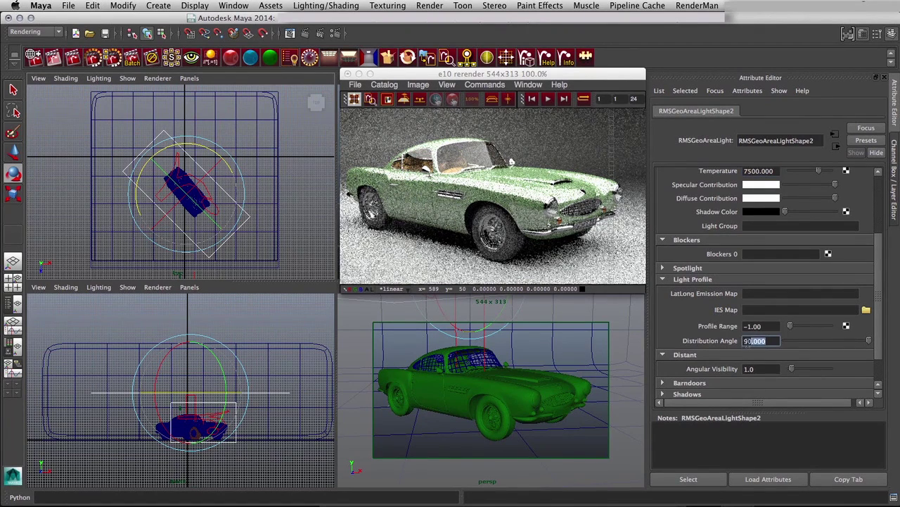
{"action": "key", "text": "Return"}
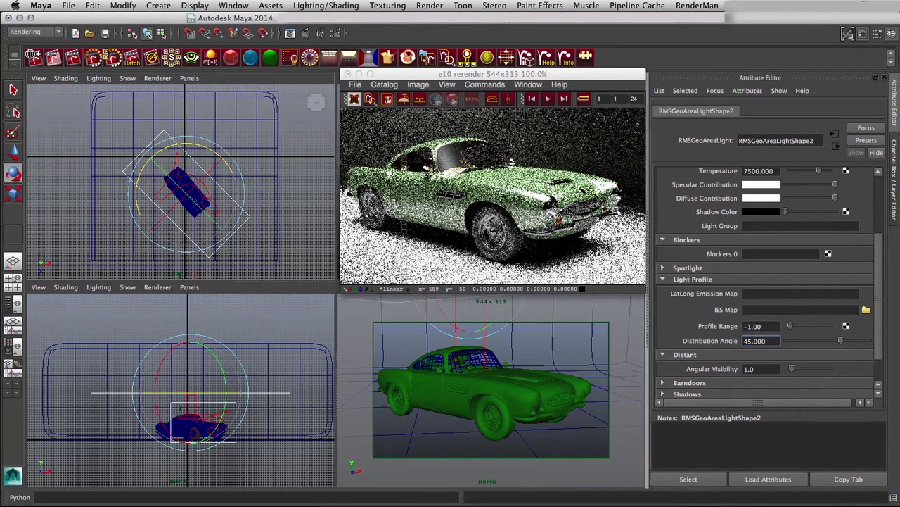
{"action": "left_click_drag", "start_coordinate": [774, 340], "coordinate": [733, 343]}
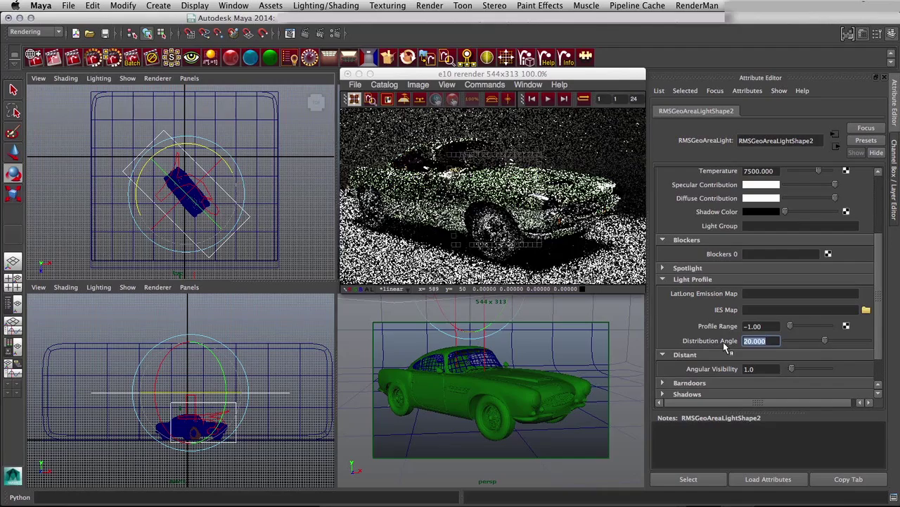
{"action": "type", "text": "90"}
{"action": "key", "text": "Return"}
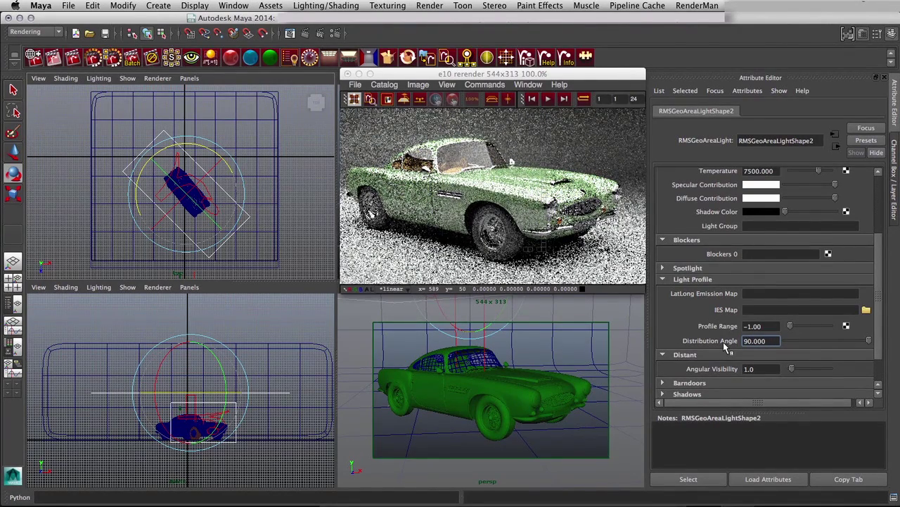
Select the car body and bring up its ris_autopaint shader attributes.
{"action": "left_click", "coordinate": [510, 390]}
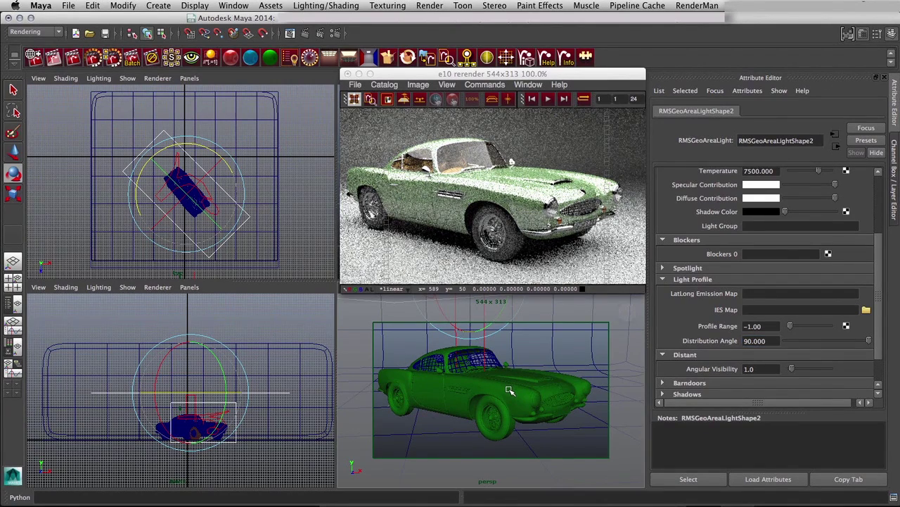
{"action": "left_click", "coordinate": [510, 394]}
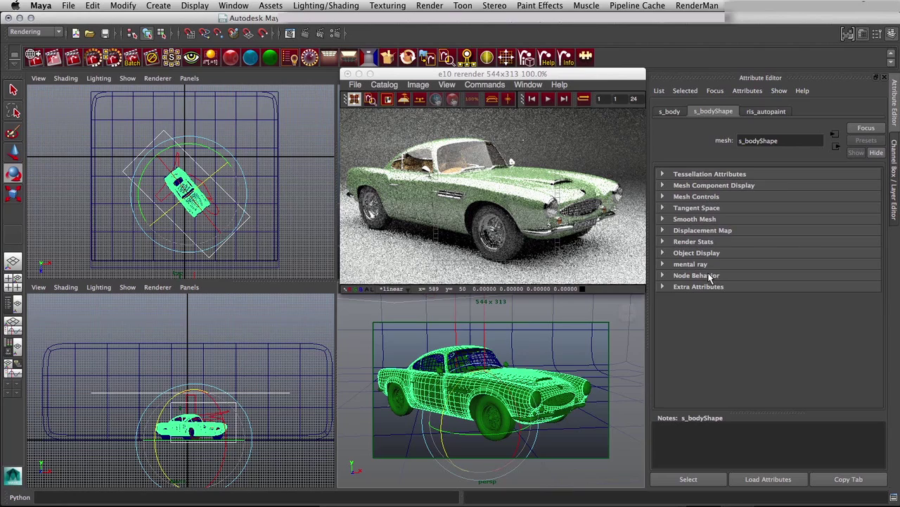
{"action": "left_click", "coordinate": [761, 113]}
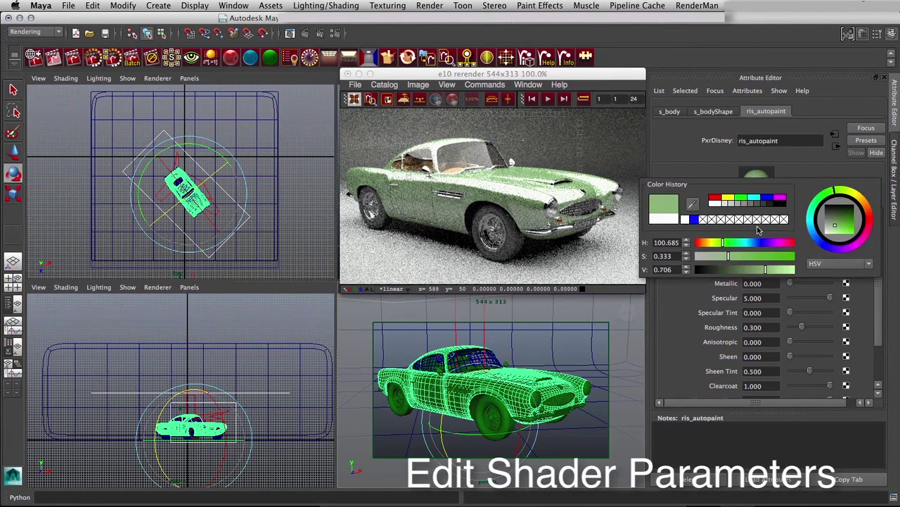
Set the ris_autopaint Base Color to dark red (H 357.99, S 0.863, V 0.745).
{"action": "left_click", "coordinate": [757, 226]}
{"action": "left_click_drag", "start_coordinate": [843, 196], "coordinate": [828, 234]}
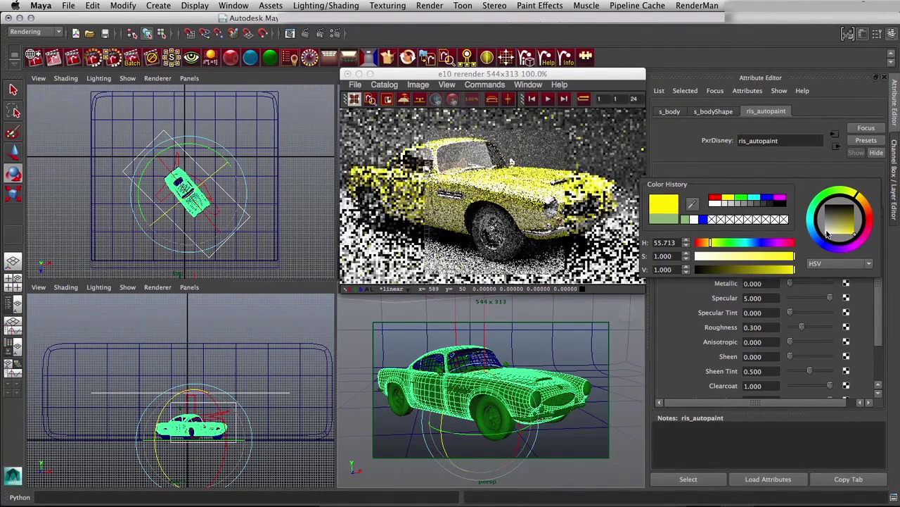
{"action": "left_click", "coordinate": [872, 223]}
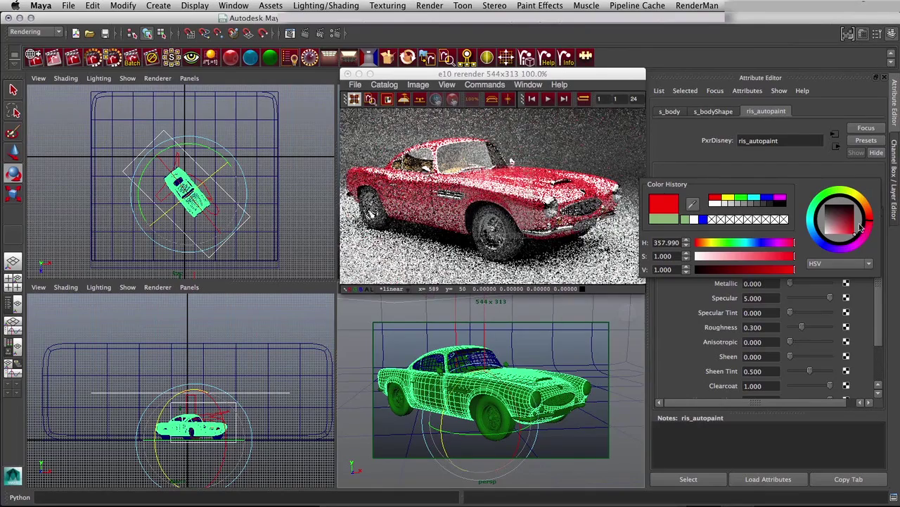
{"action": "left_click", "coordinate": [851, 228]}
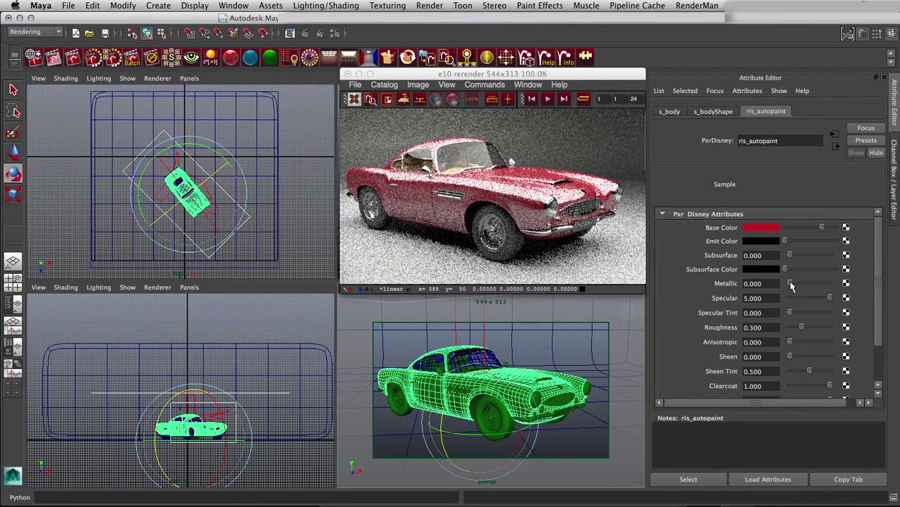
Raise ris_autopaint's Metallic value from 0 to 1.000 for a metallic finish.
{"action": "left_click_drag", "start_coordinate": [792, 283], "coordinate": [838, 284]}
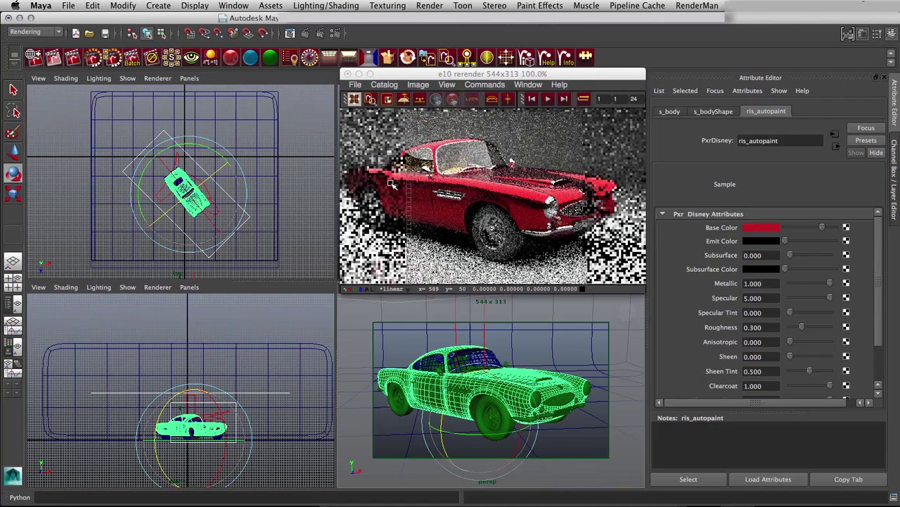
Change the ris_autopaint Base Color from red to pure white.
{"action": "left_click", "coordinate": [771, 228]}
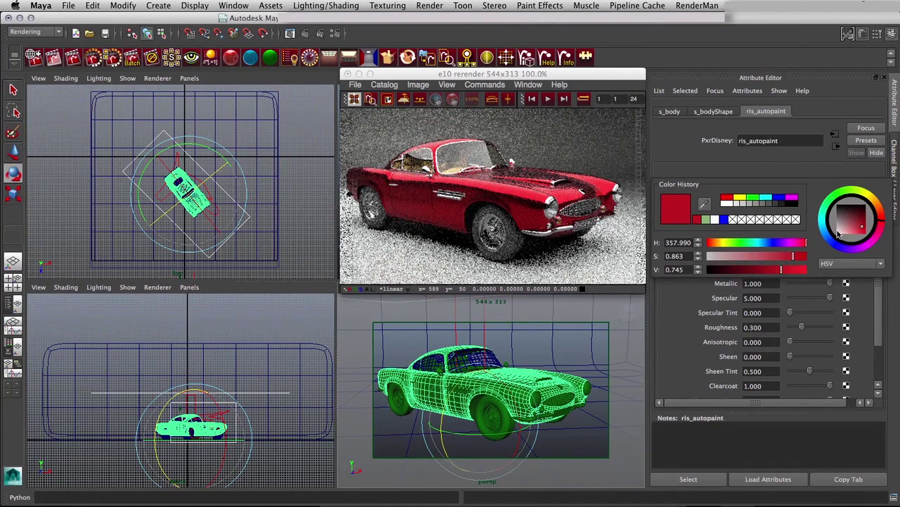
{"action": "left_click", "coordinate": [725, 204]}
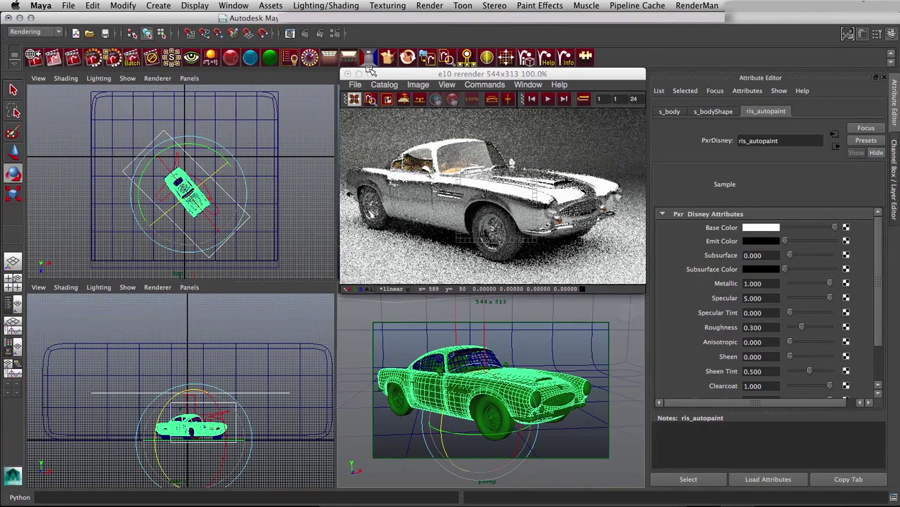
{"action": "left_click_drag", "start_coordinate": [391, 76], "coordinate": [391, 64]}
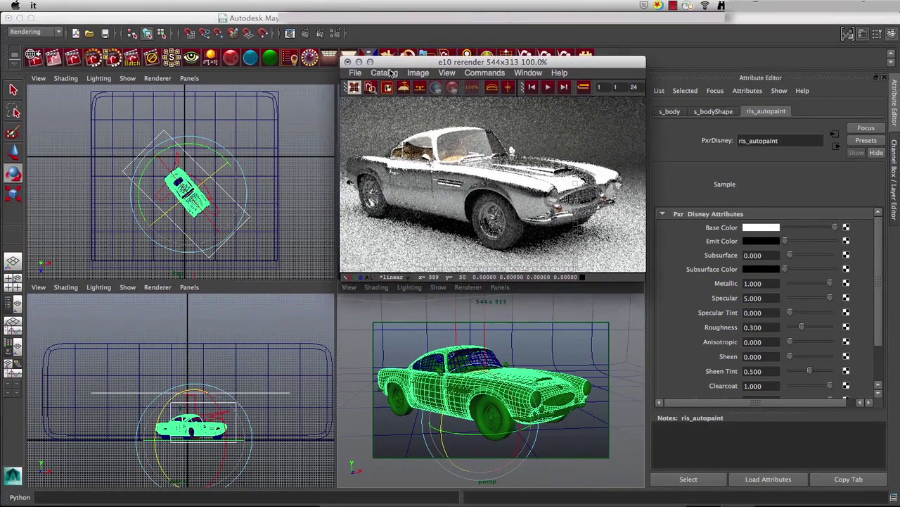
Enable Depth Of Field on the persp camera (focus distance 47), then select the area light.
{"action": "left_click", "coordinate": [350, 287]}
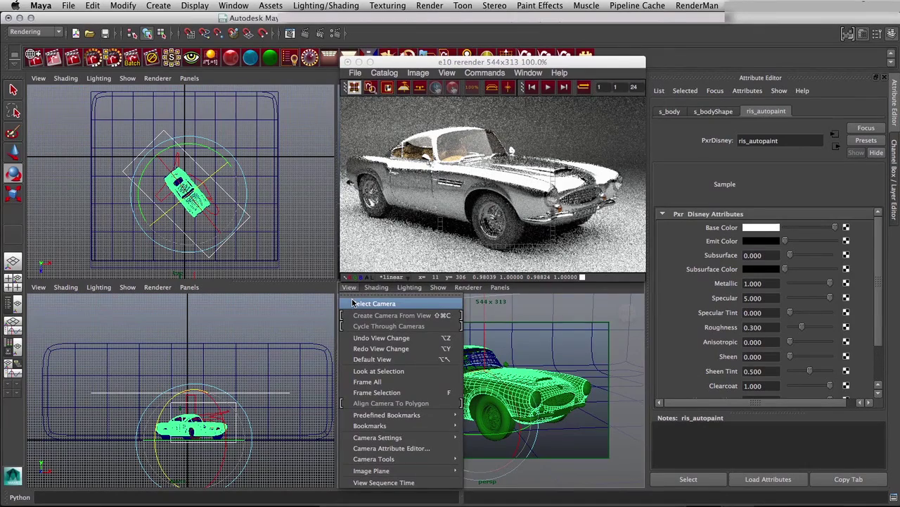
{"action": "left_click", "coordinate": [373, 303]}
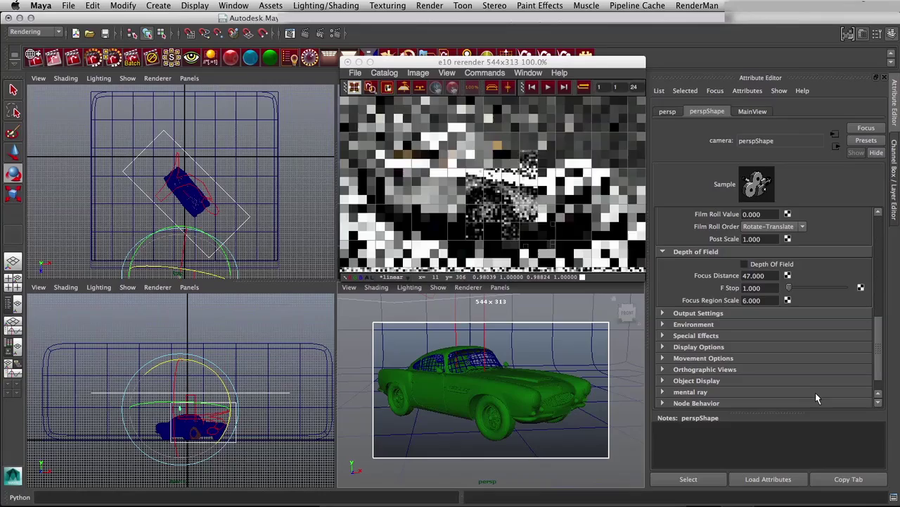
{"action": "left_click", "coordinate": [744, 263]}
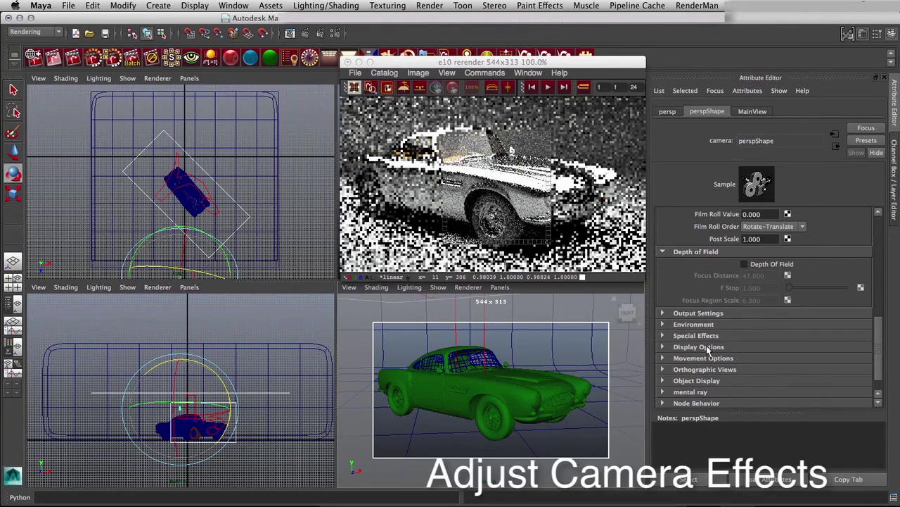
{"action": "left_click", "coordinate": [744, 263]}
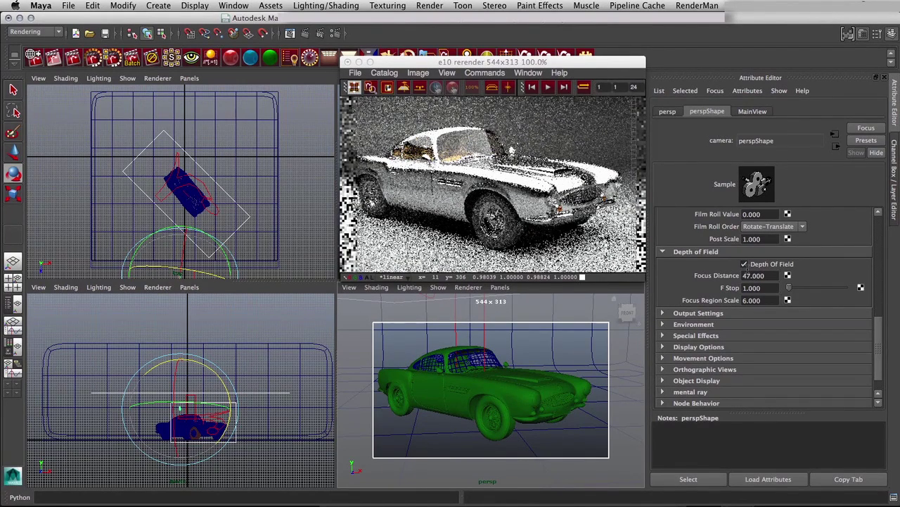
{"action": "left_click", "coordinate": [257, 394]}
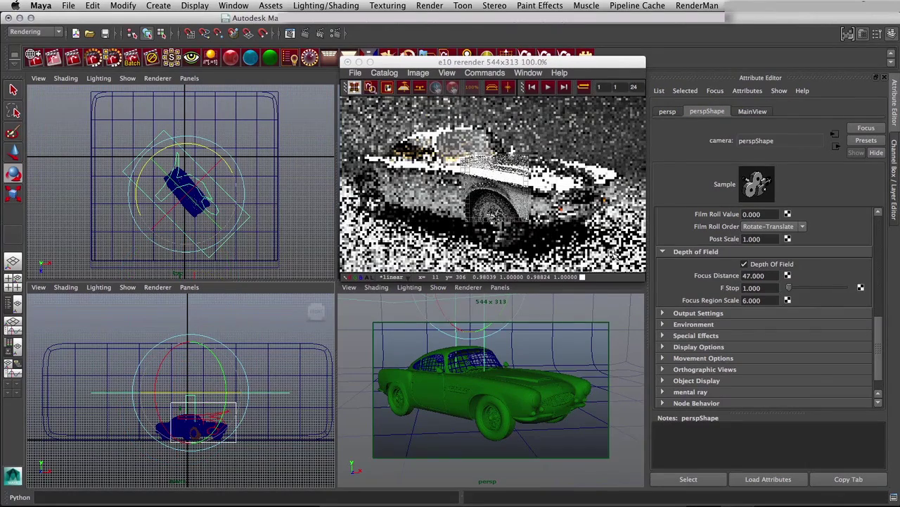
Lower RMSGeoAreaLightShape2's exposure from 12 to 11.5.
{"action": "scroll", "coordinate": [773, 211], "scroll_direction": "up", "scroll_amount": 5}
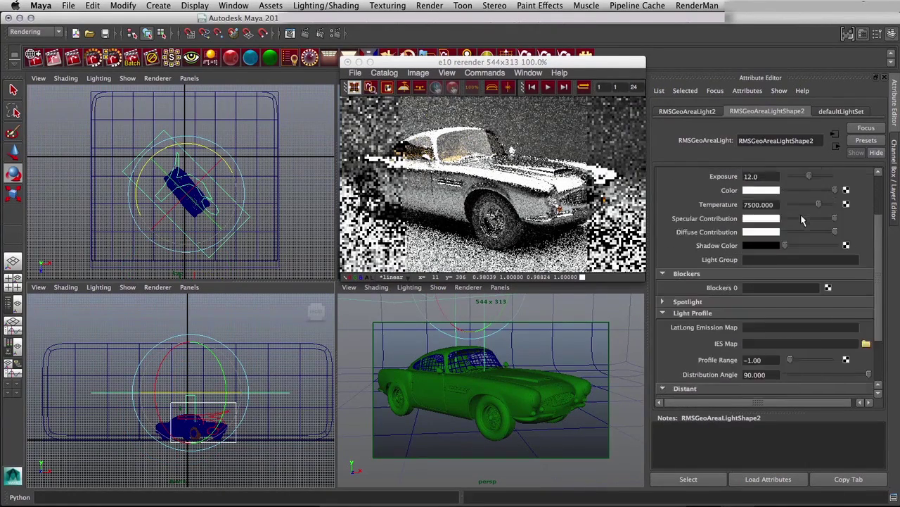
{"action": "left_click_drag", "start_coordinate": [768, 245], "coordinate": [735, 244]}
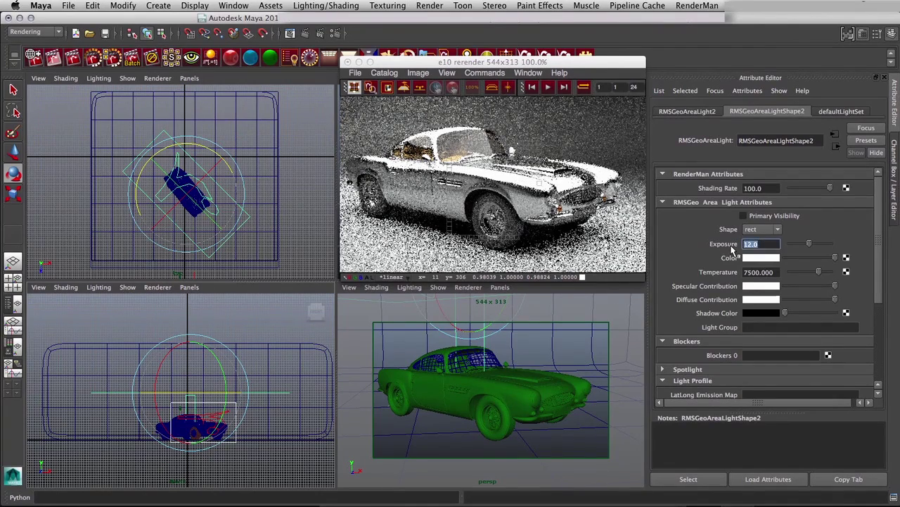
{"action": "type", "text": "11.5"}
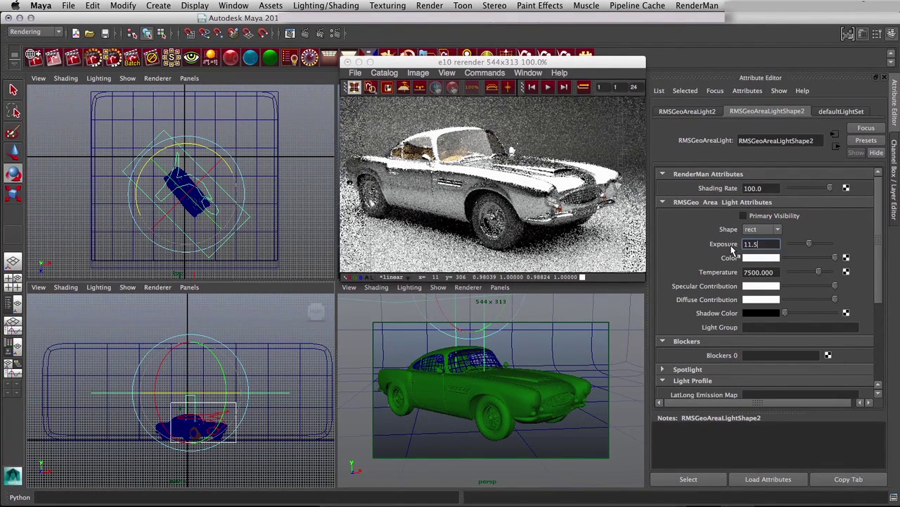
{"action": "key", "text": "Return"}
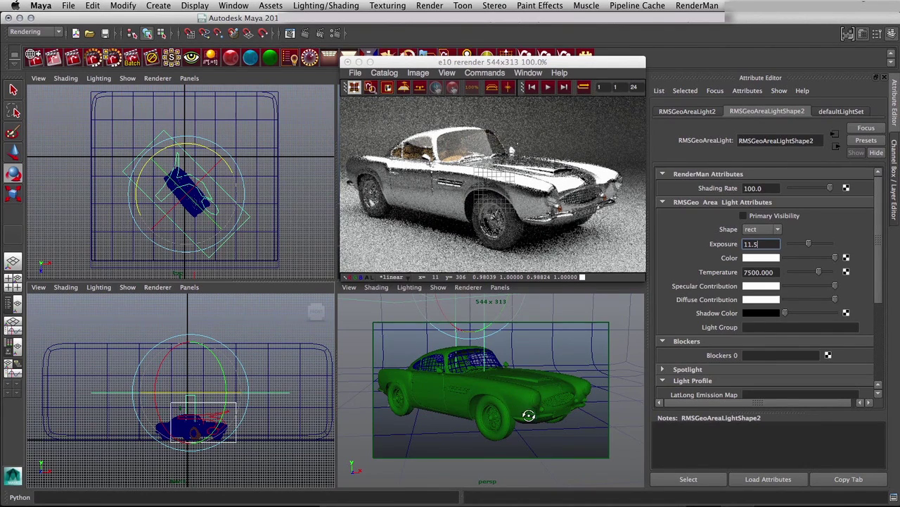
Tumble the perspective camera round to face the car's front head-on.
{"action": "left_click_drag", "start_coordinate": [522, 415], "coordinate": [477, 423], "text": "alt"}
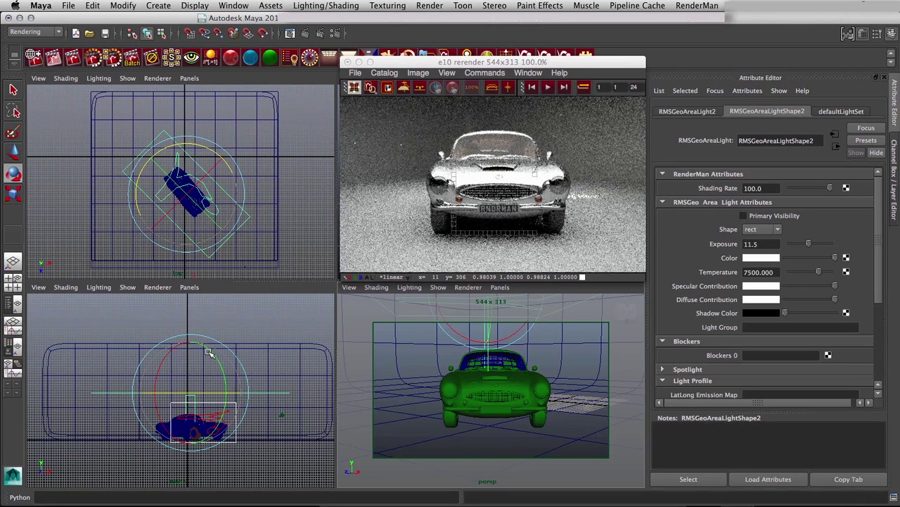
Move the area light to a new position in the top viewport to relight the car's front.
{"action": "key", "text": "w"}
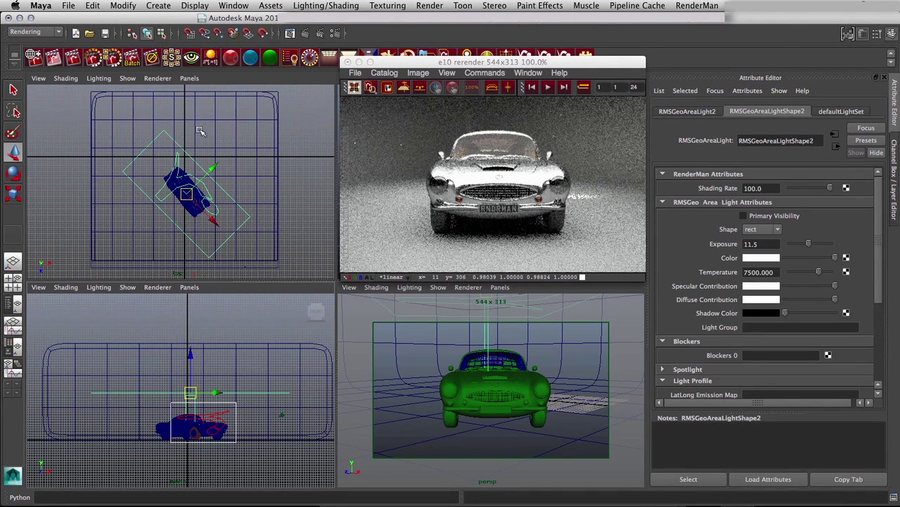
{"action": "left_click_drag", "start_coordinate": [178, 180], "coordinate": [163, 167]}
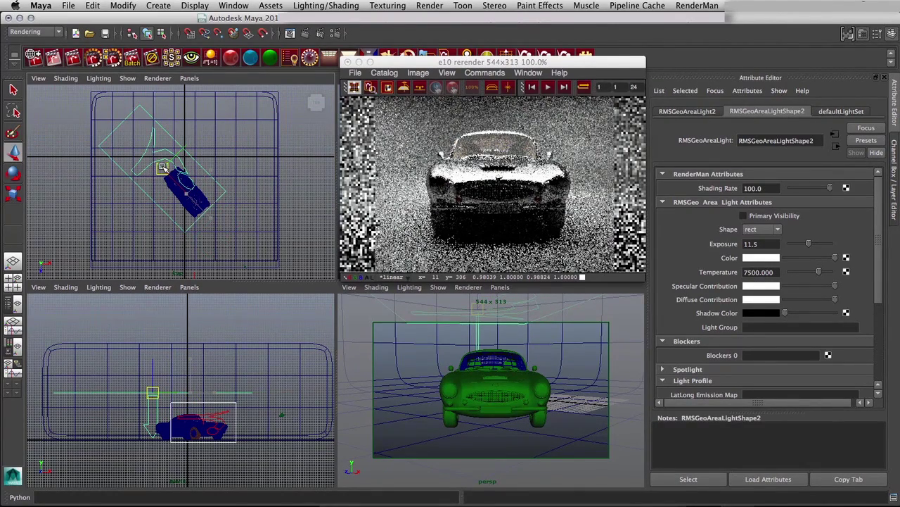
{"action": "mouse_move", "coordinate": [163, 167]}
{"action": "left_mouse_down"}
{"action": "mouse_move", "coordinate": [229, 243]}
{"action": "mouse_move", "coordinate": [179, 224]}
{"action": "left_mouse_up"}
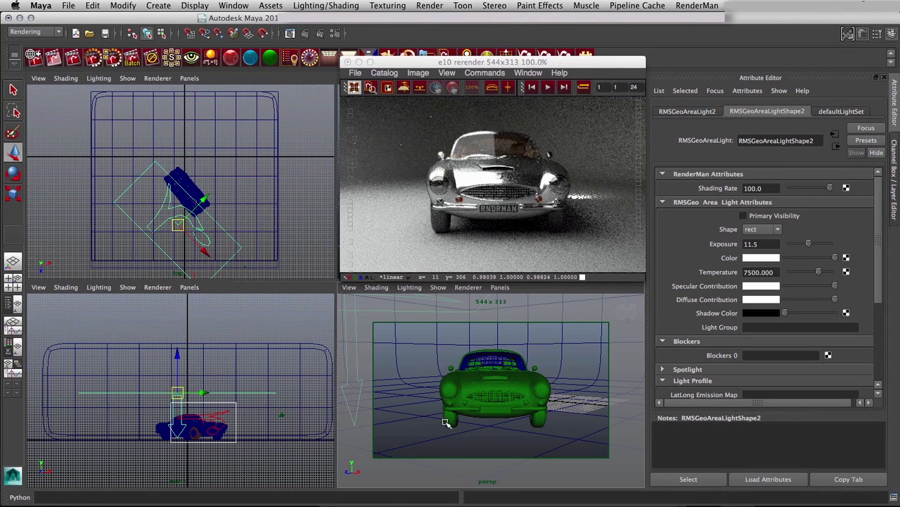
Dolly the perspective camera closer to the car and select the camera.
{"action": "right_click_drag", "start_coordinate": [462, 420], "coordinate": [493, 418], "text": "alt"}
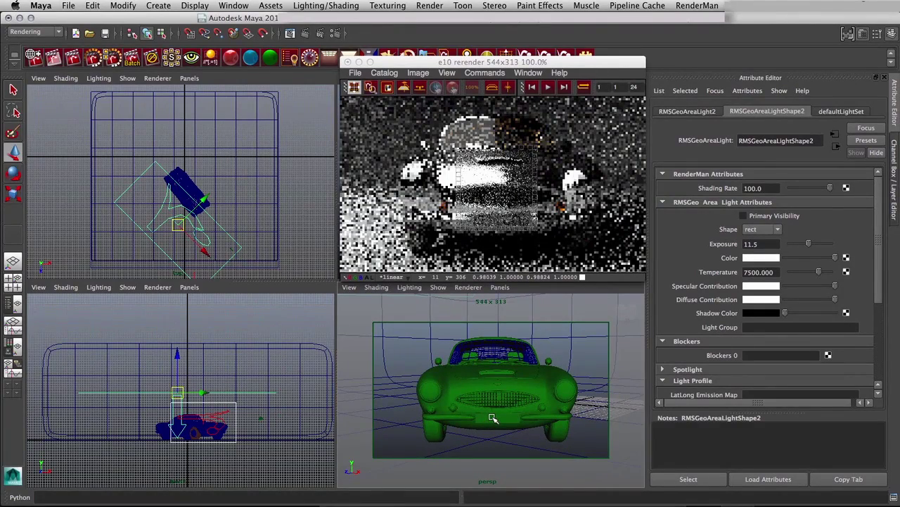
{"action": "left_click", "coordinate": [349, 287]}
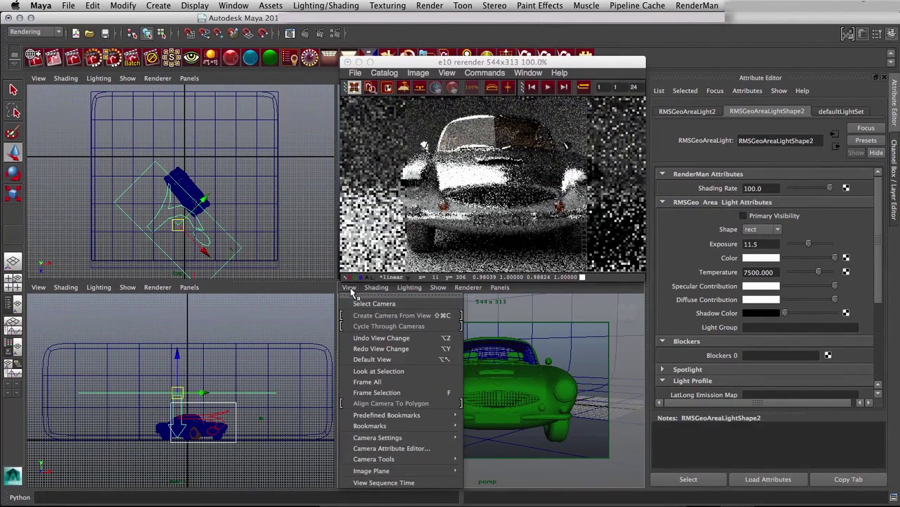
{"action": "left_click", "coordinate": [449, 305]}
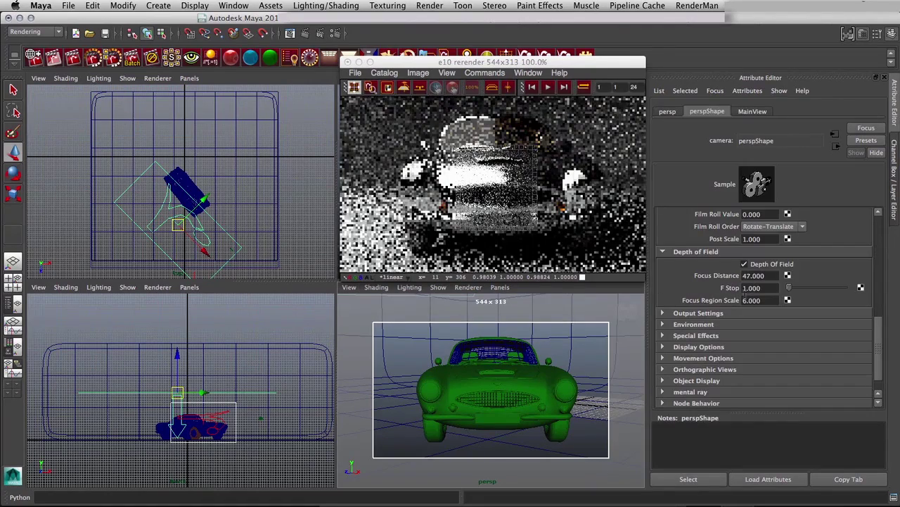
Set the camera's depth of field Focus Distance to 30 and Focus Region Scale to 9.
{"action": "double_click", "coordinate": [764, 275]}
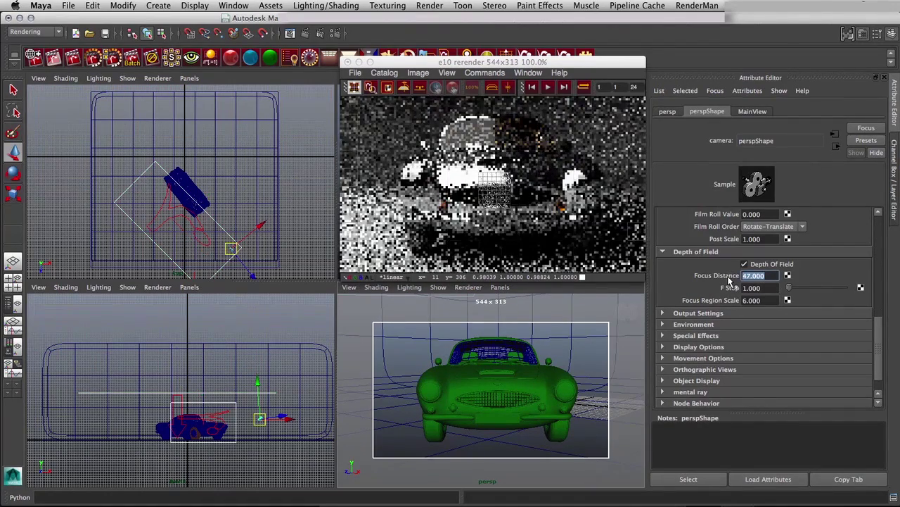
{"action": "type", "text": "30"}
{"action": "key", "text": "Return"}
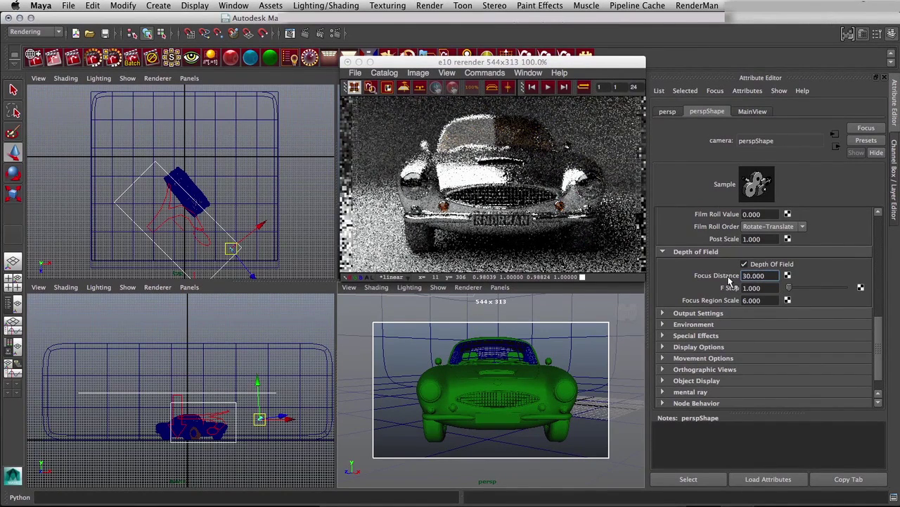
{"action": "double_click", "coordinate": [753, 300]}
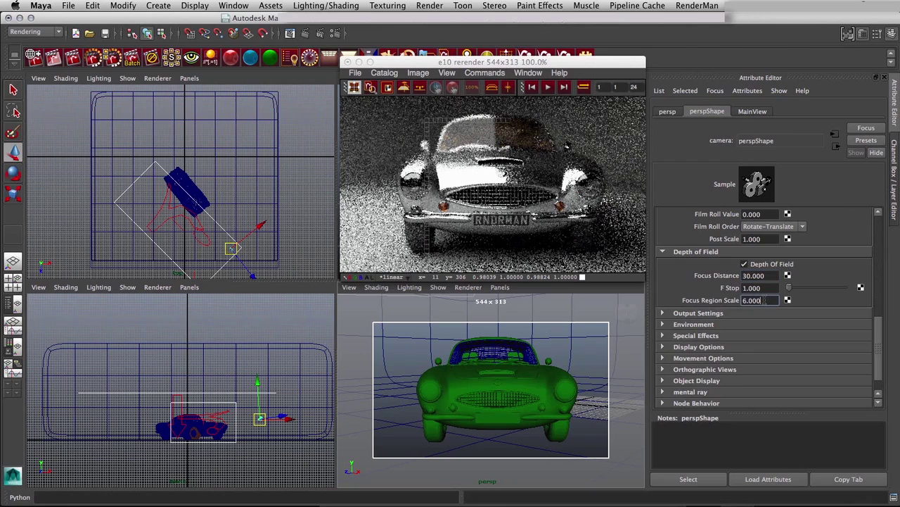
{"action": "type", "text": "9"}
{"action": "key", "text": "Return"}
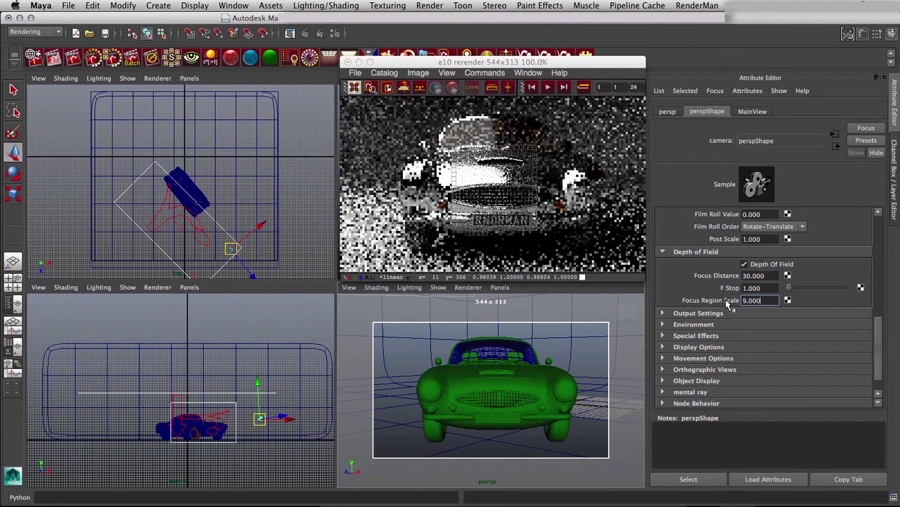